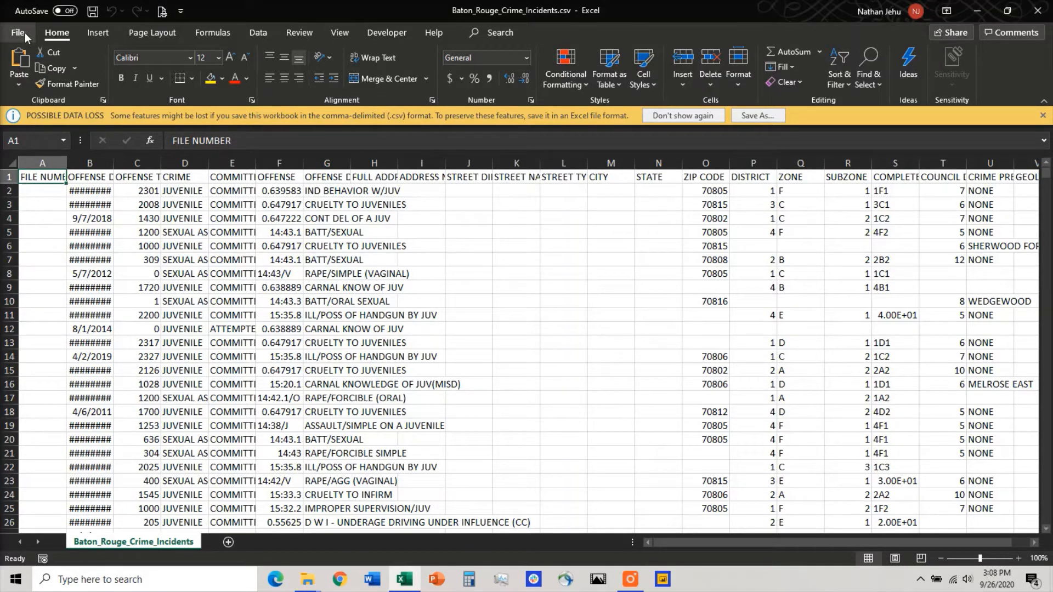
Step: Save the CSV file as an Excel Workbook named Baton_Rouge_Crime_Incidents.xlsx in the same folder
{"action": "left_click", "coordinate": [774, 117]}
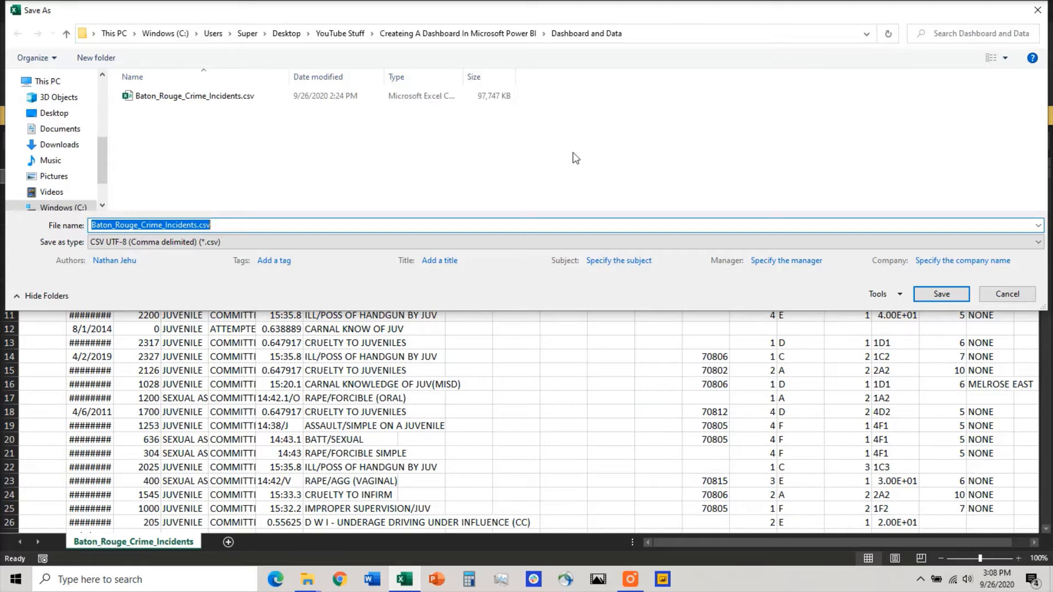
{"action": "left_click", "coordinate": [281, 245]}
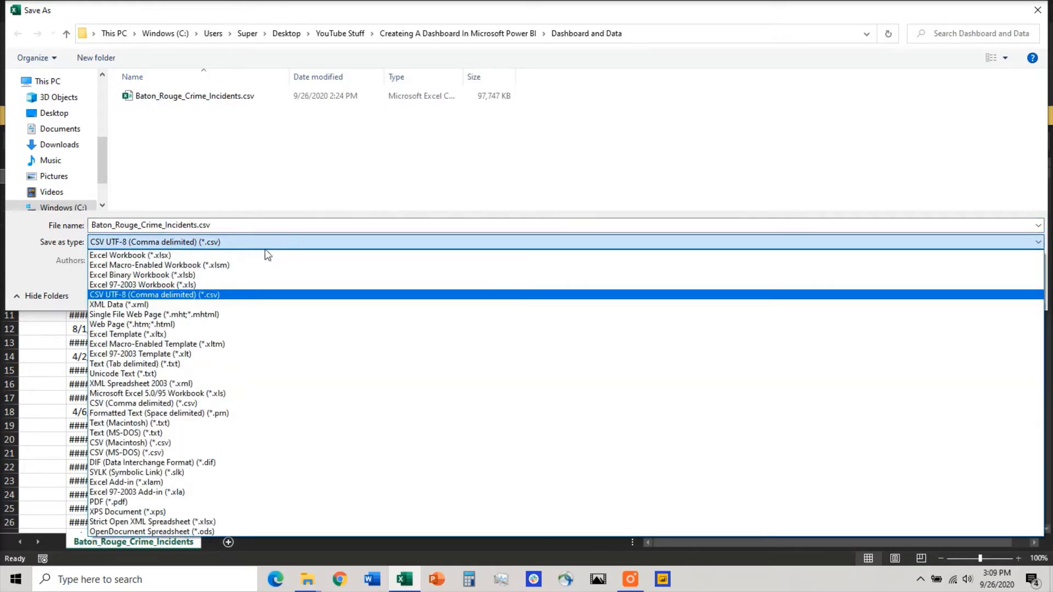
{"action": "left_click", "coordinate": [247, 257]}
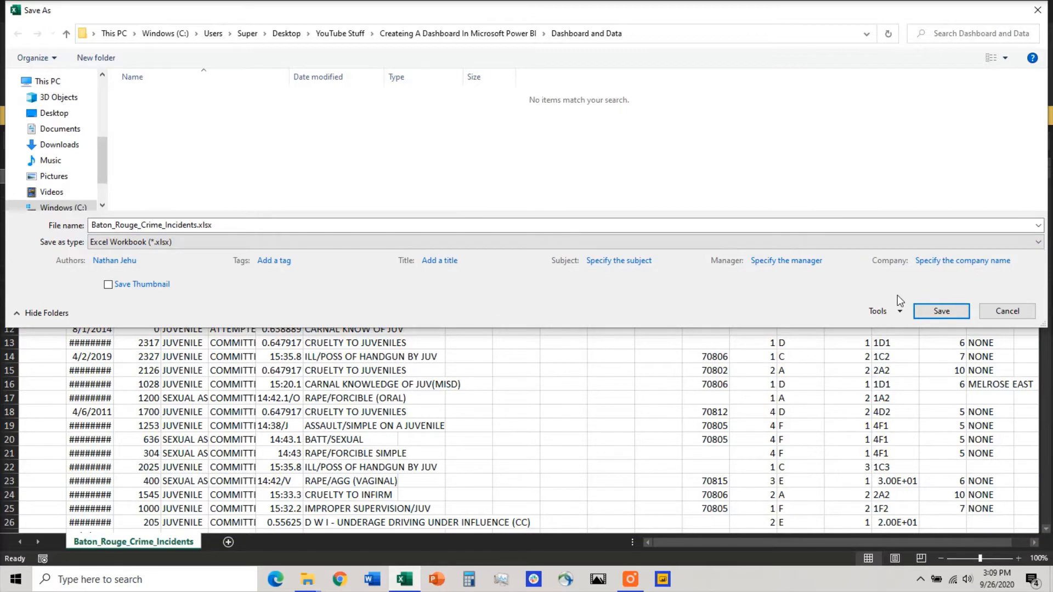
{"action": "left_click", "coordinate": [943, 311]}
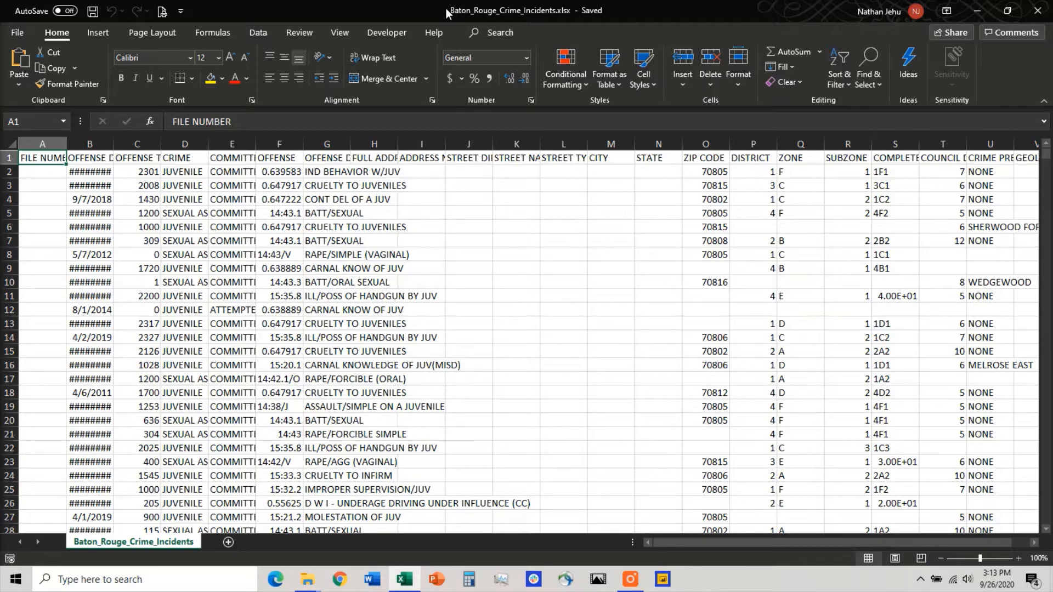
Step: Fit the widths of the ADDRESS NUMBER and FULL ADDRESS columns to their contents
{"action": "left_click", "coordinate": [470, 181]}
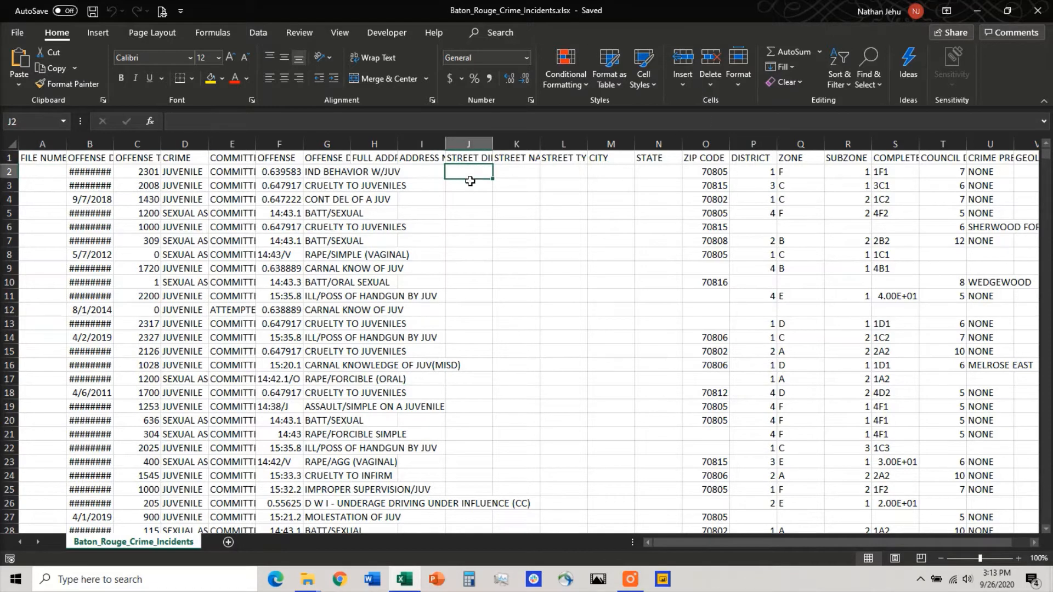
{"action": "mouse_move", "coordinate": [499, 174]}
{"action": "left_mouse_down"}
{"action": "mouse_move", "coordinate": [699, 169]}
{"action": "mouse_move", "coordinate": [649, 169]}
{"action": "left_mouse_up"}
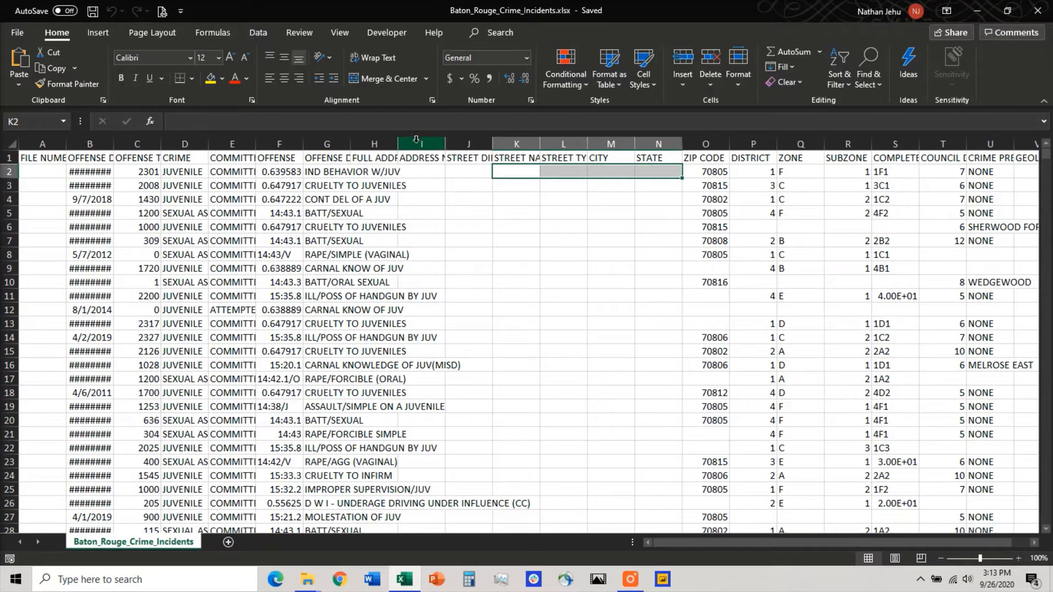
{"action": "double_click", "coordinate": [445, 144]}
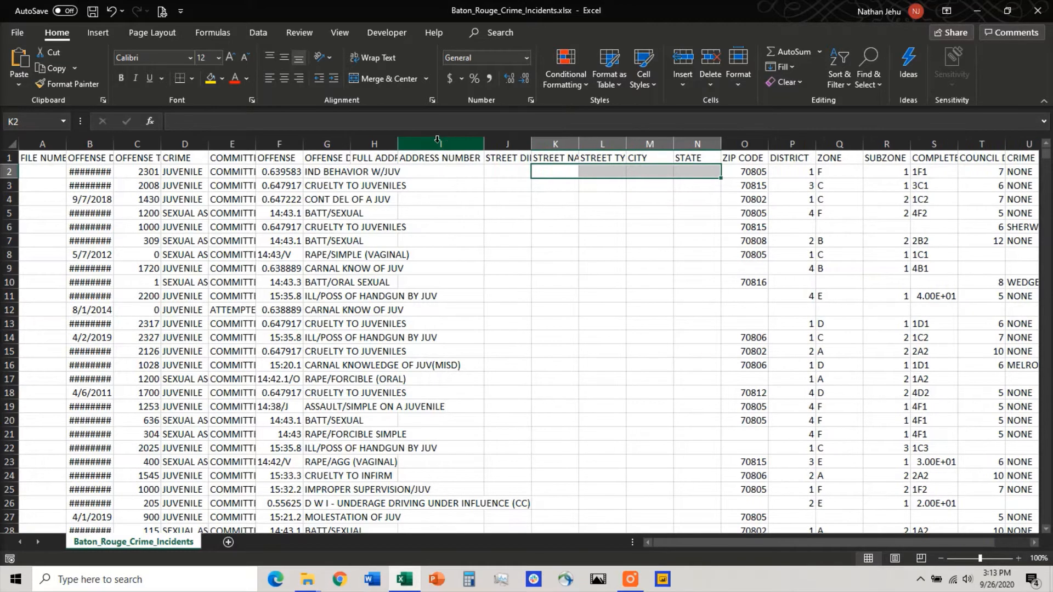
{"action": "double_click", "coordinate": [397, 142]}
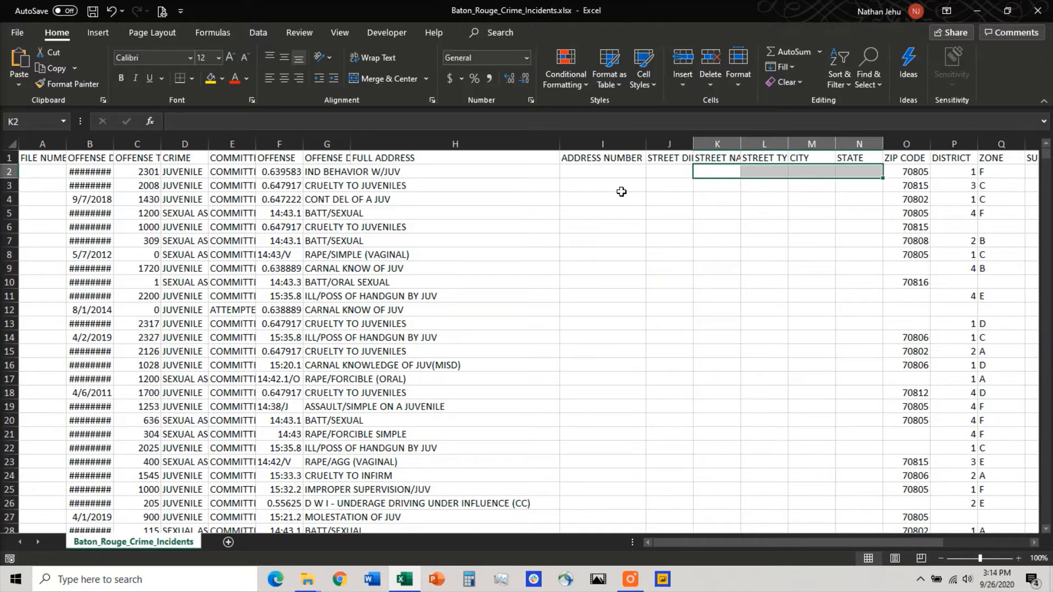
Step: Replace all blank cells in the ADDRESS NUMBER column with "Unknown" and close the Find and Replace dialog
{"action": "left_click", "coordinate": [609, 139]}
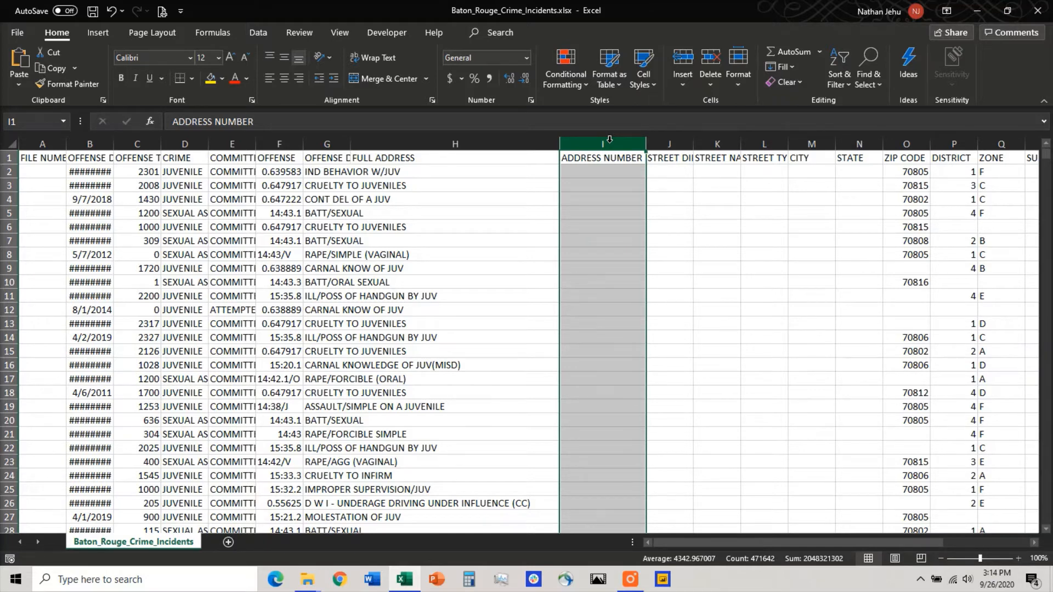
{"action": "left_click", "coordinate": [865, 88]}
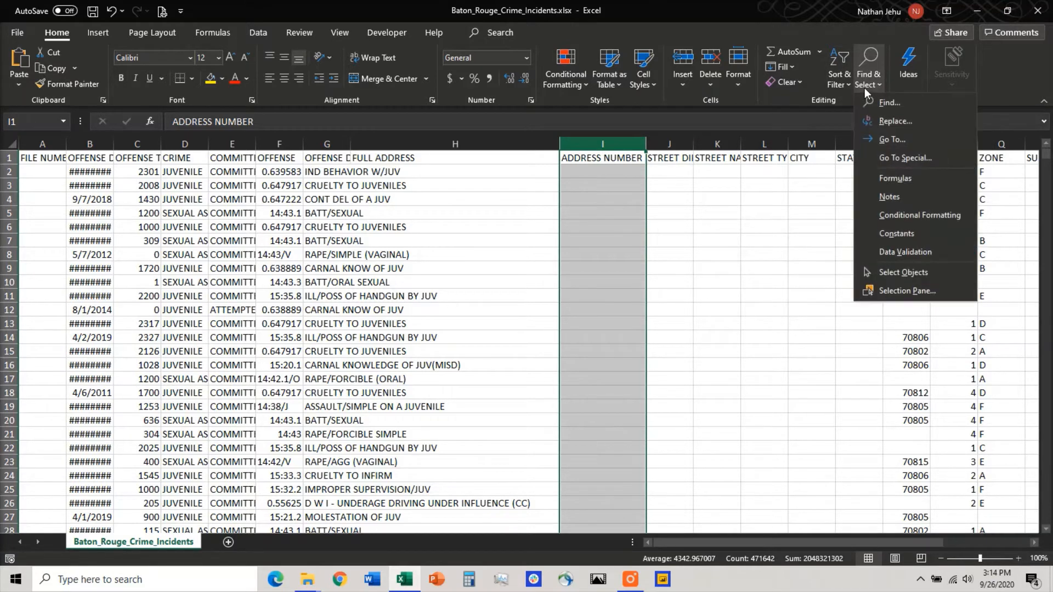
{"action": "left_click", "coordinate": [910, 120]}
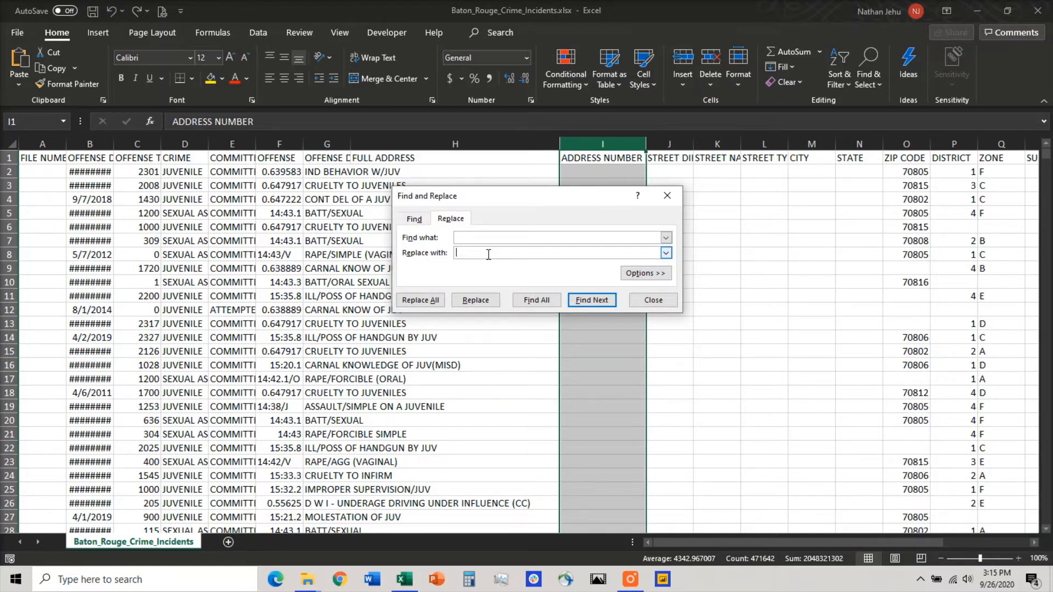
{"action": "type", "text": "Unknown"}
{"action": "left_click", "coordinate": [418, 300]}
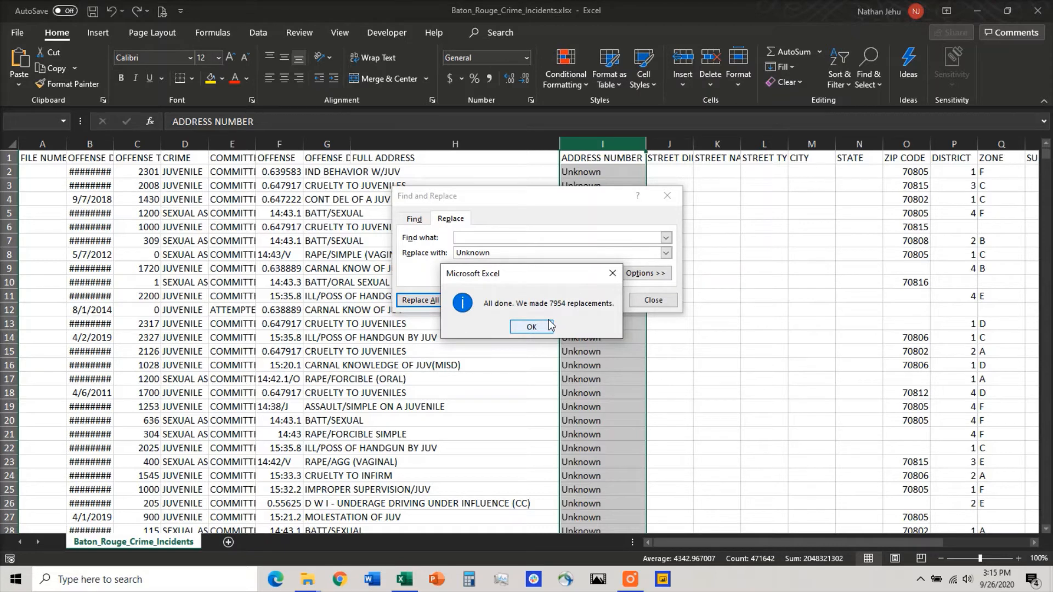
{"action": "left_click", "coordinate": [550, 325]}
{"action": "left_click", "coordinate": [651, 300]}
{"action": "left_click", "coordinate": [651, 300]}
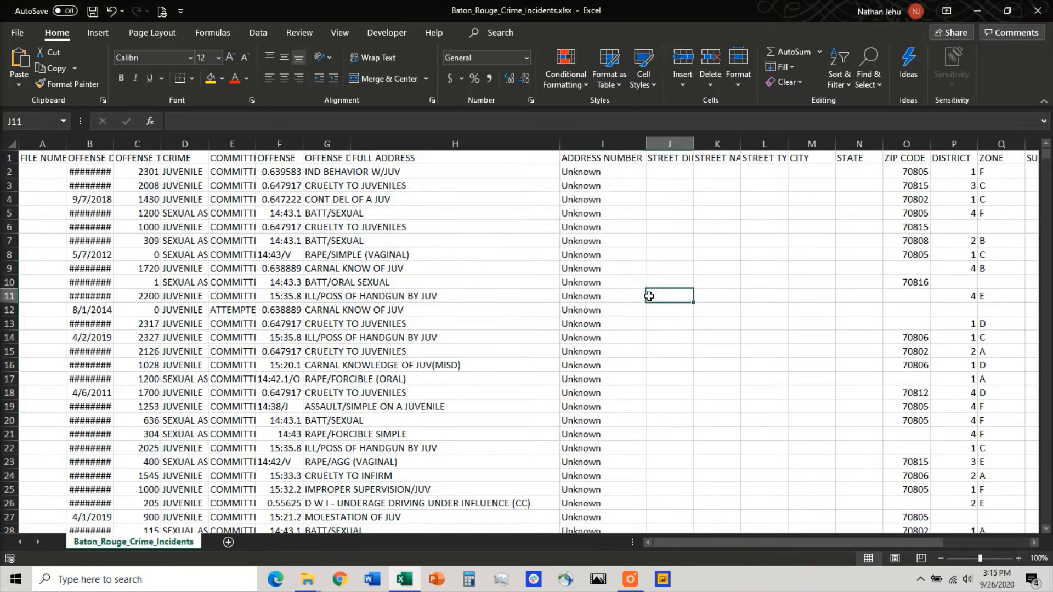
Step: Check the ADDRESS NUMBER column down to the end of the data, and return to its header cell
{"action": "left_click", "coordinate": [607, 172]}
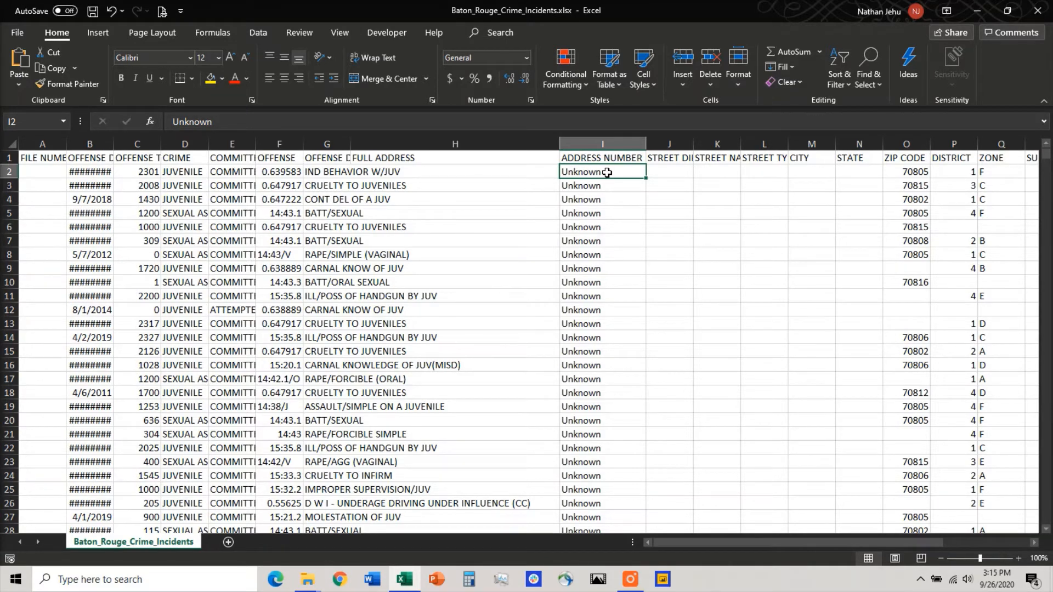
{"action": "key", "text": "ctrl+Down"}
{"action": "key", "text": "Down"}
{"action": "key", "text": "Down"}
{"action": "key", "text": "Down"}
{"action": "key", "text": "Down"}
{"action": "key", "text": "Down"}
{"action": "key", "text": "Down"}
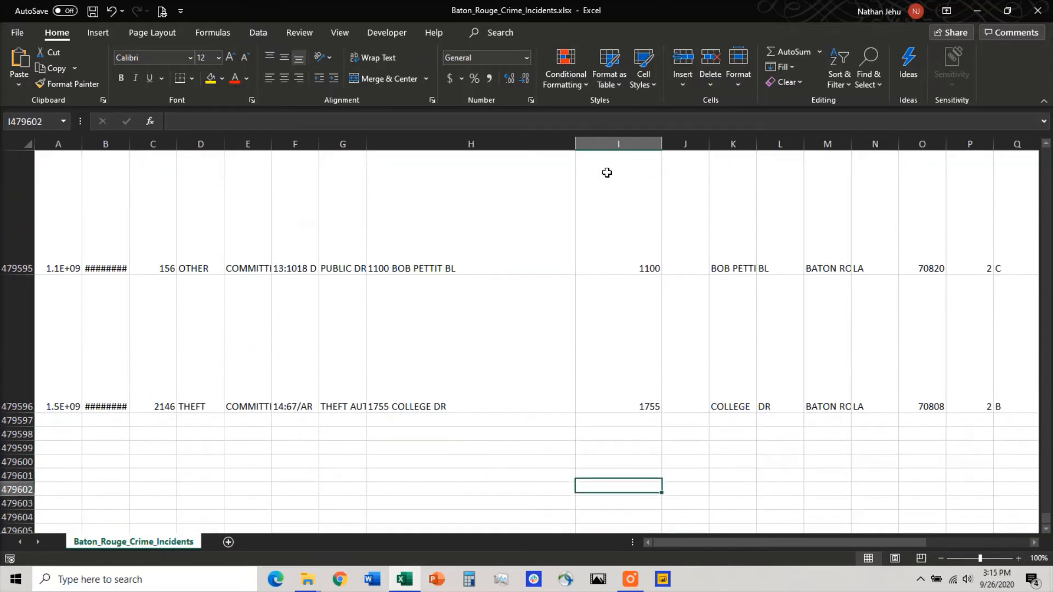
{"action": "key", "text": "Down"}
{"action": "key", "text": "Down"}
{"action": "key", "text": "Down"}
{"action": "key", "text": "Down"}
{"action": "key", "text": "Up"}
{"action": "key", "text": "Up"}
{"action": "key", "text": "Up"}
{"action": "key", "text": "Up"}
{"action": "key", "text": "Up"}
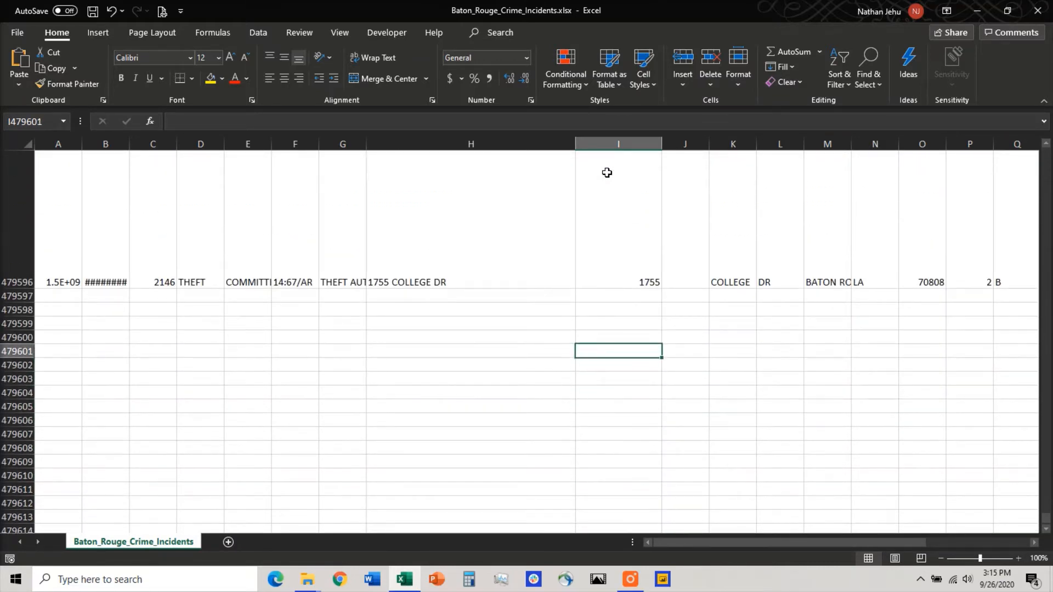
{"action": "key", "text": "Up"}
{"action": "key", "text": "Up"}
{"action": "key", "text": "Up"}
{"action": "key", "text": "Up"}
{"action": "key", "text": "Up"}
{"action": "key", "text": "ctrl+Up"}
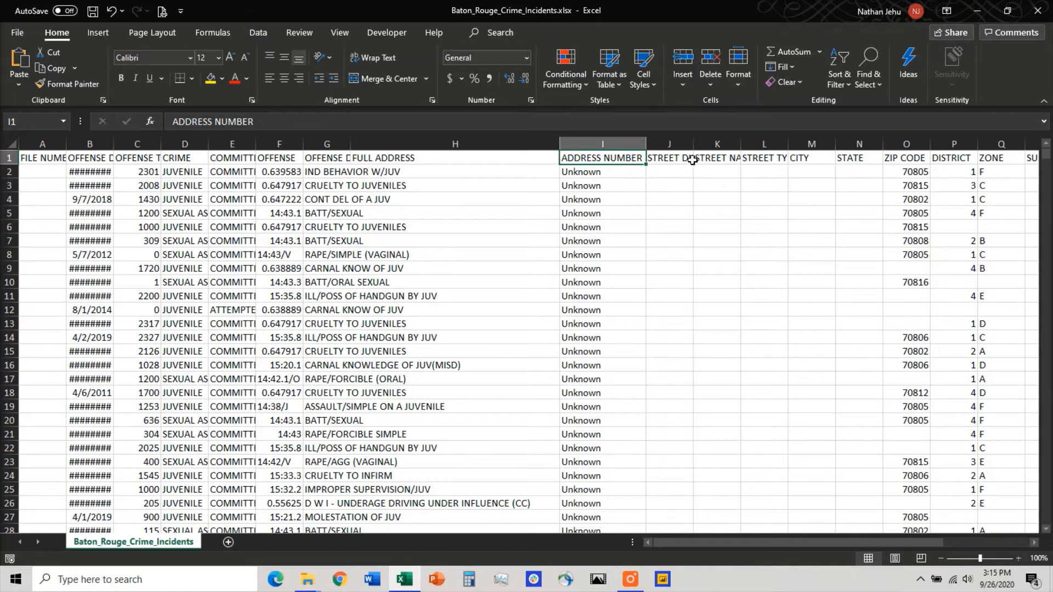
Step: Fit the STREET DIRECTION column's width to its contents, and delete the DISTRICT column
{"action": "double_click", "coordinate": [693, 138]}
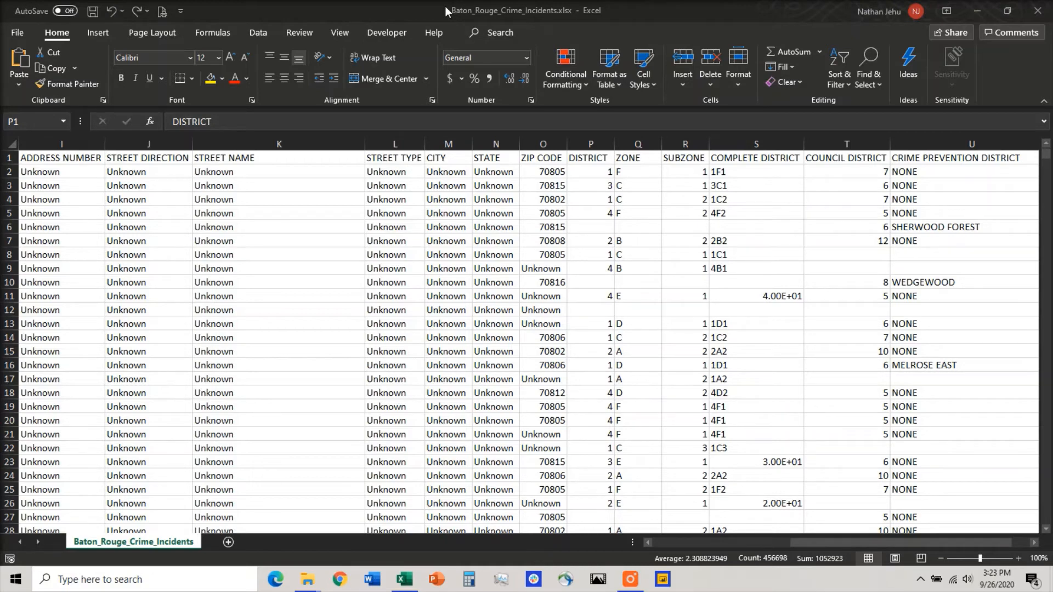
{"action": "left_click", "coordinate": [590, 141]}
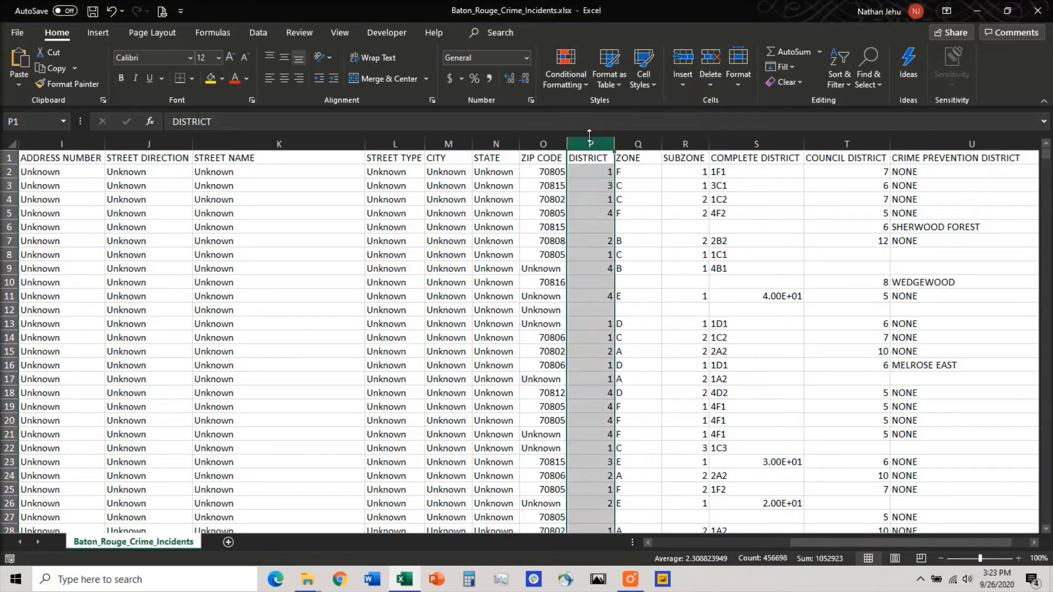
{"action": "right_click", "coordinate": [593, 144]}
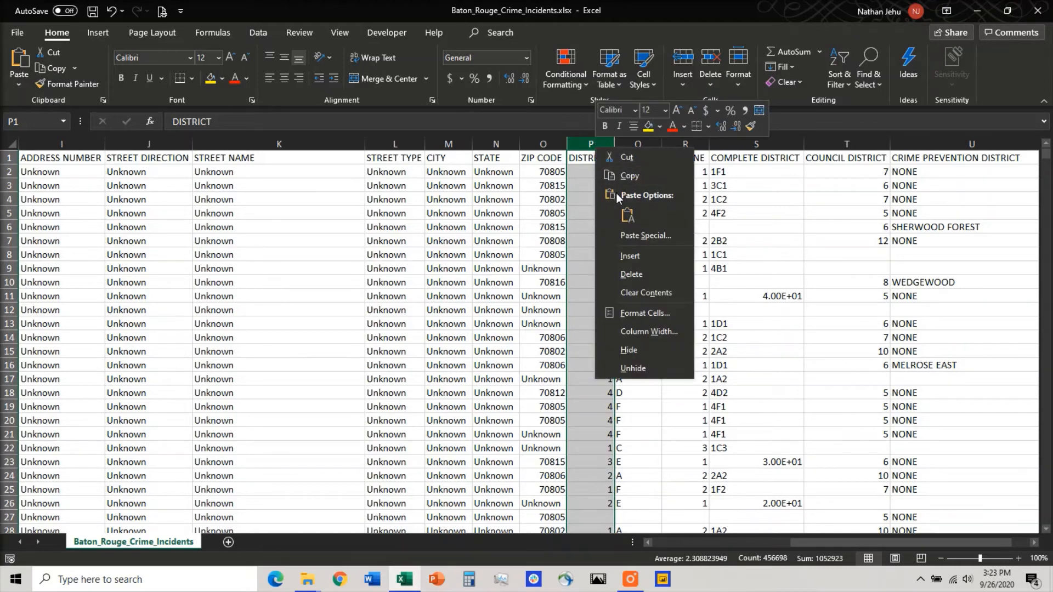
{"action": "left_click", "coordinate": [636, 275]}
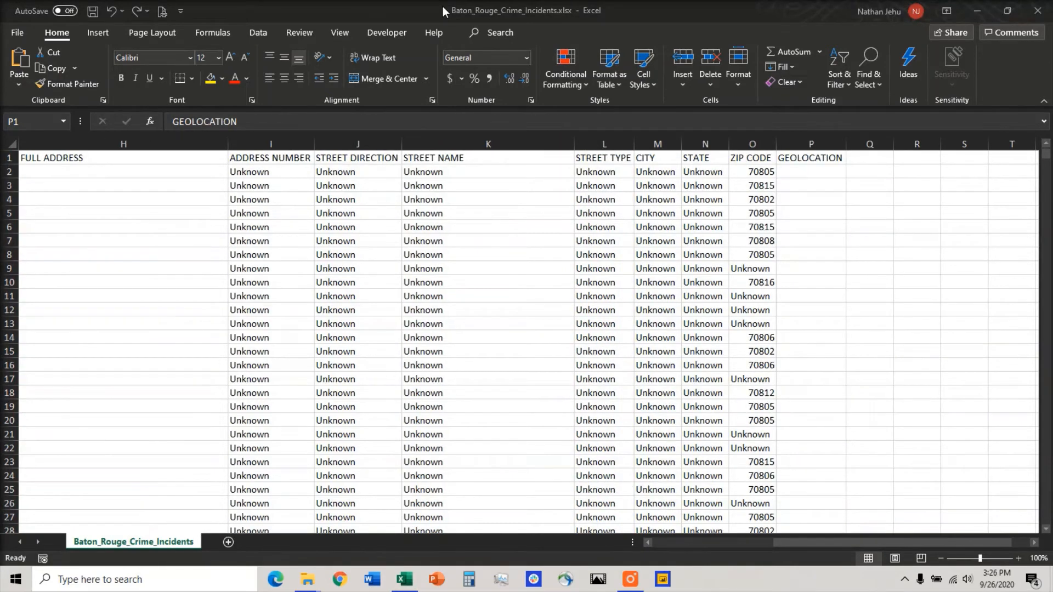
Step: Inspect the GEOLOCATION column down to its first filled cell, and go back along the header row to the sheet's first columns
{"action": "left_click", "coordinate": [818, 173]}
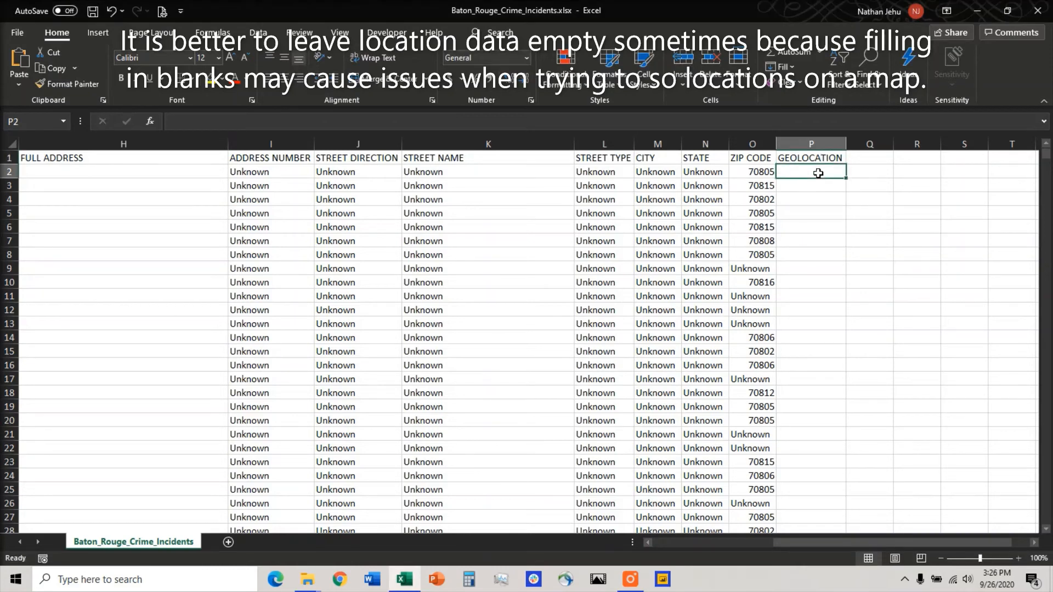
{"action": "key", "text": "ctrl+Down"}
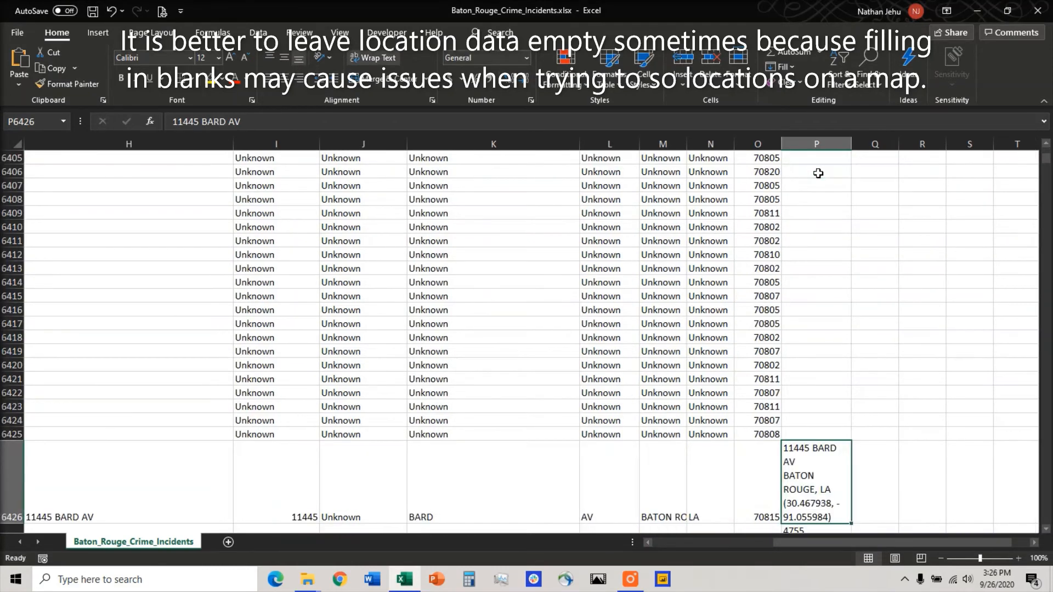
{"action": "key", "text": "ctrl+Up"}
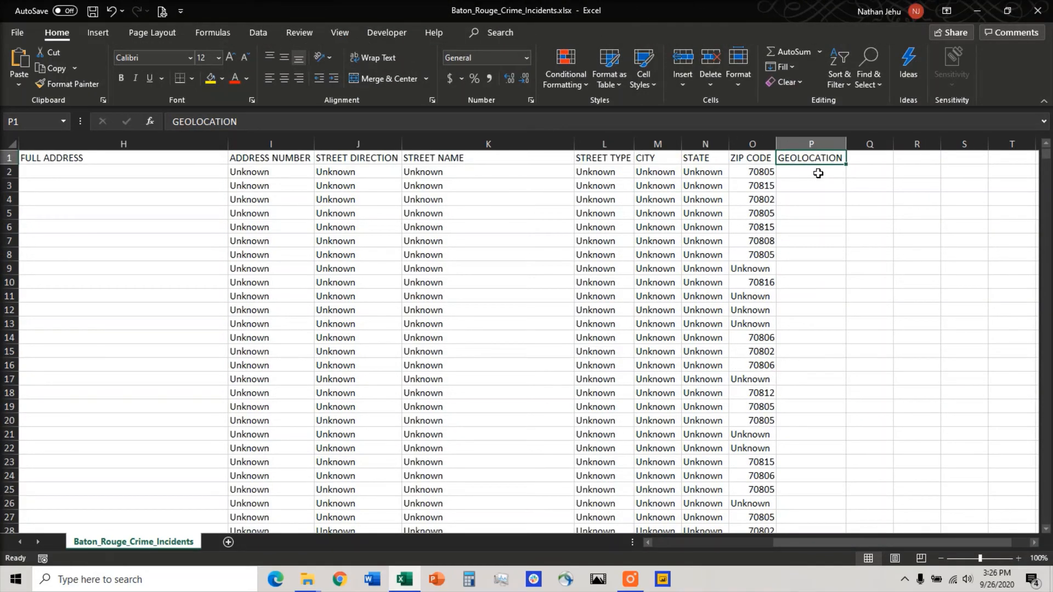
{"action": "key", "text": "Left"}
{"action": "key", "text": "Left"}
{"action": "key", "text": "Left"}
{"action": "key", "text": "Left"}
{"action": "key", "text": "Left"}
{"action": "key", "text": "Left"}
{"action": "key", "text": "Left"}
{"action": "key", "text": "Left"}
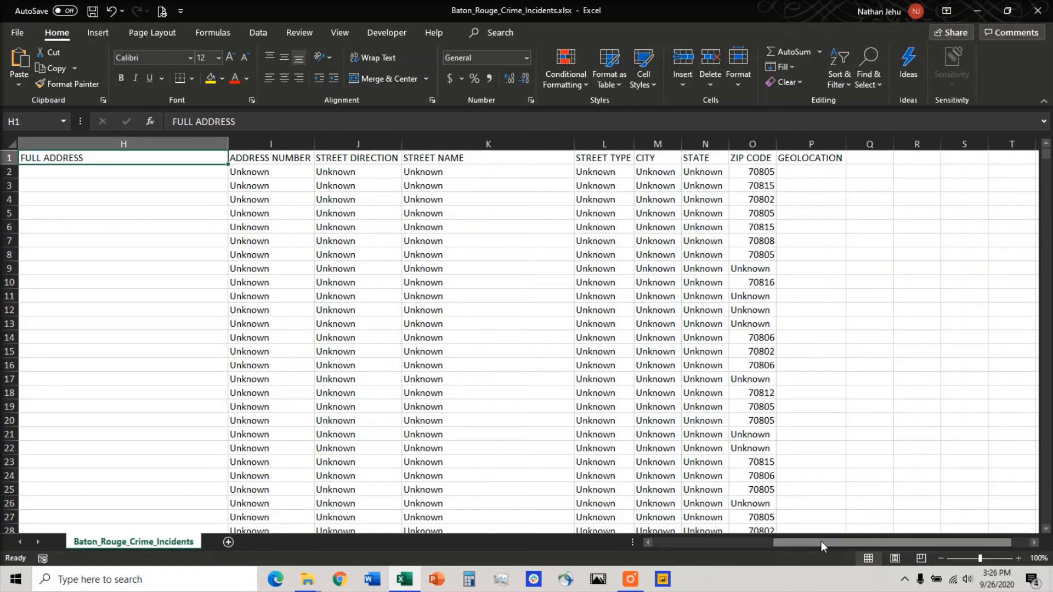
{"action": "left_click_drag", "start_coordinate": [821, 544], "coordinate": [759, 543]}
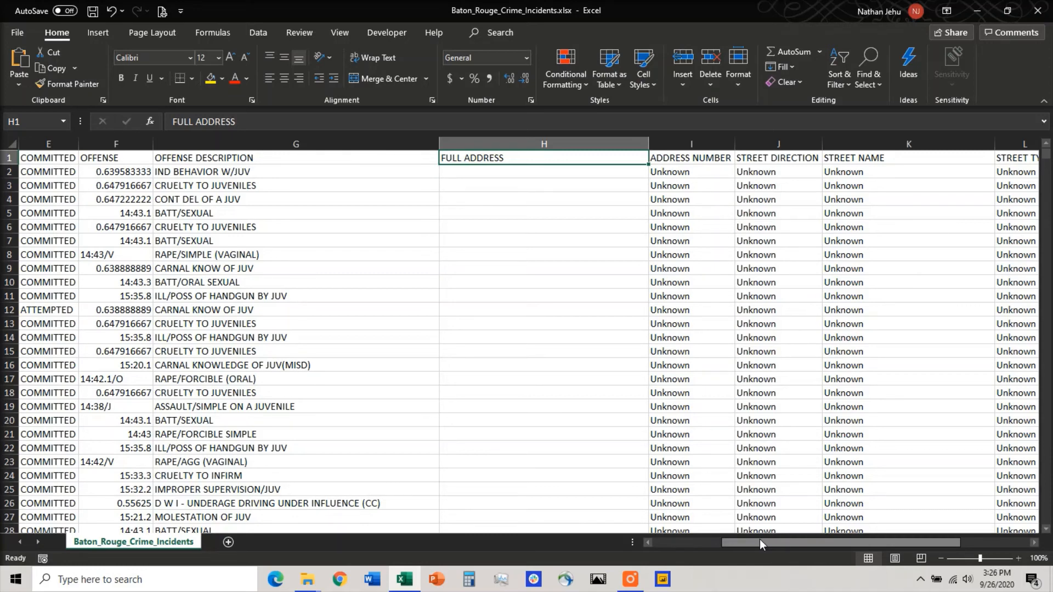
{"action": "left_click_drag", "start_coordinate": [759, 539], "coordinate": [688, 525]}
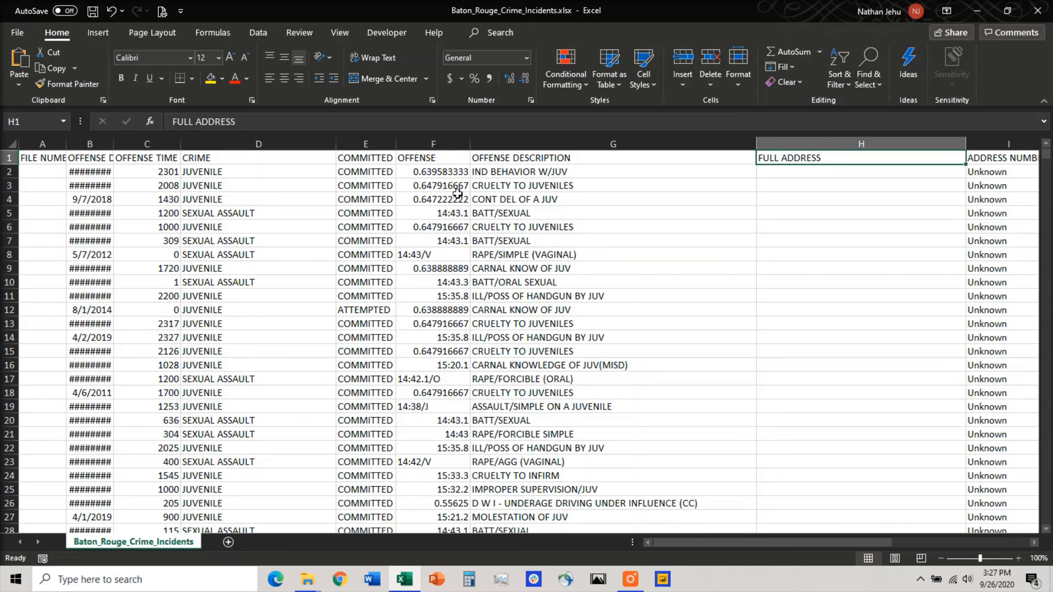
Step: Review the OFFENSE column and the entries in the COMMITTED column, continuing along the header row to FULL ADDRESS
{"action": "left_click", "coordinate": [436, 144]}
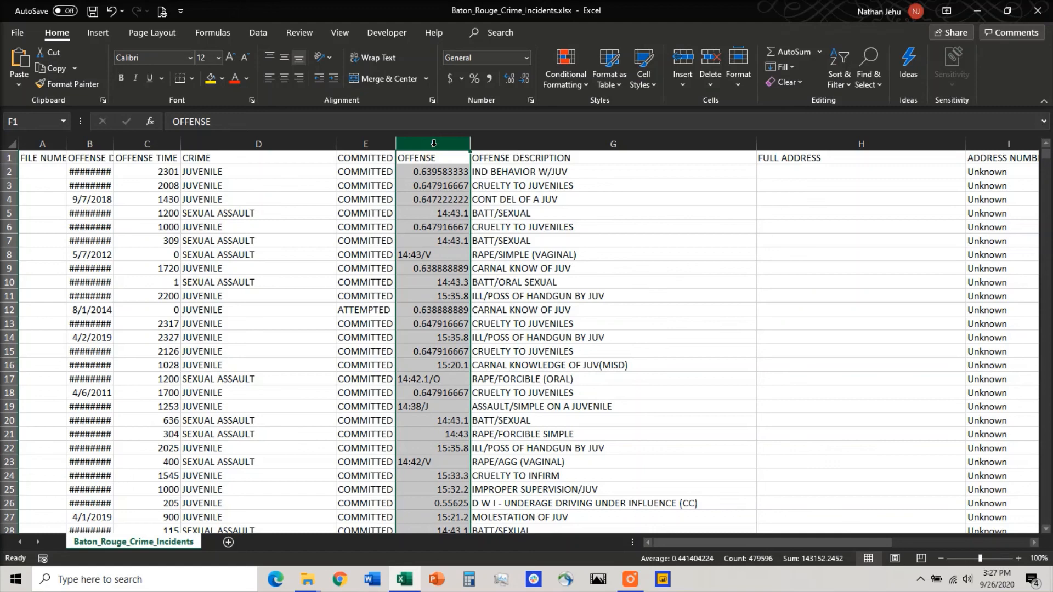
{"action": "key", "text": "Left"}
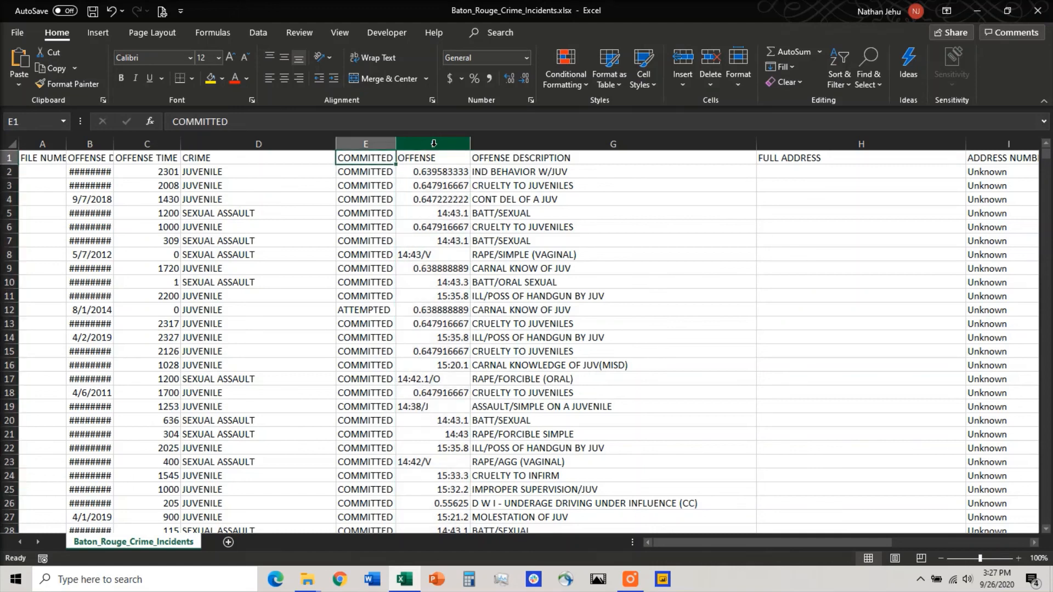
{"action": "key", "text": "Down"}
{"action": "key", "text": "Down"}
{"action": "key", "text": "Down"}
{"action": "key", "text": "Down"}
{"action": "key", "text": "Down"}
{"action": "key", "text": "Down"}
{"action": "key", "text": "Down"}
{"action": "key", "text": "Down"}
{"action": "key", "text": "Down"}
{"action": "key", "text": "Down"}
{"action": "key", "text": "Down"}
{"action": "key", "text": "Down"}
{"action": "key", "text": "Down"}
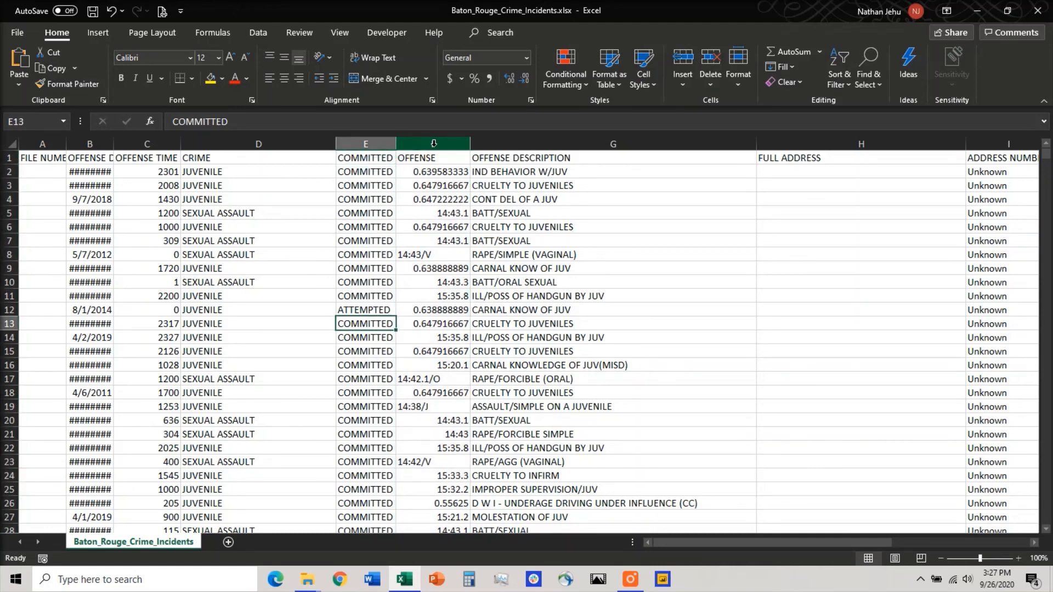
{"action": "key", "text": "Up"}
{"action": "key", "text": "Up"}
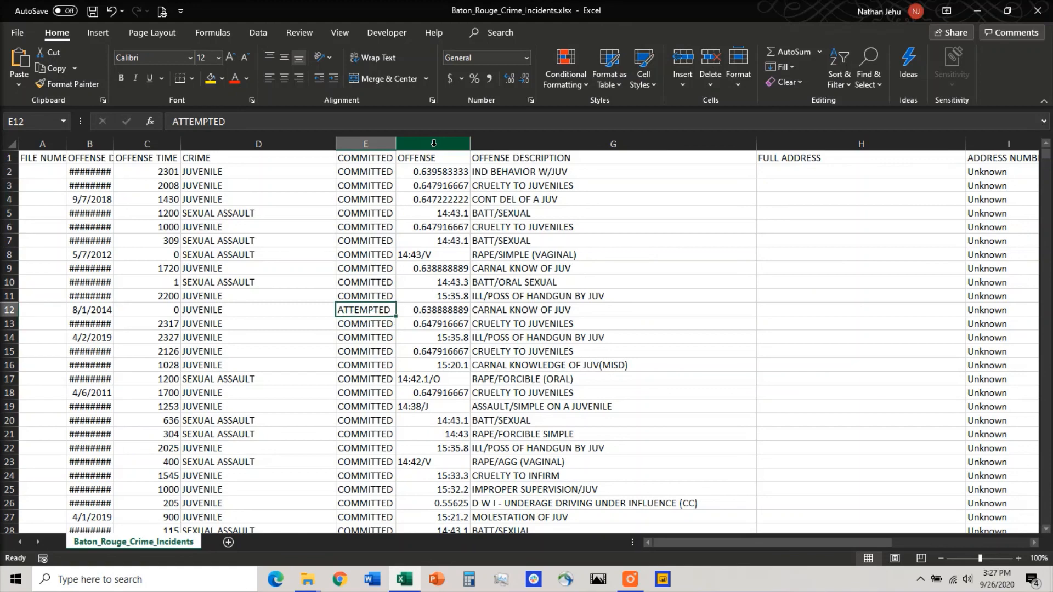
{"action": "key", "text": "Up"}
{"action": "key", "text": "Up"}
{"action": "key", "text": "Up"}
{"action": "key", "text": "Up"}
{"action": "key", "text": "Up"}
{"action": "key", "text": "Up"}
{"action": "key", "text": "Up"}
{"action": "key", "text": "Up"}
{"action": "key", "text": "Up"}
{"action": "key", "text": "Up"}
{"action": "key", "text": "Up"}
{"action": "key", "text": "Right"}
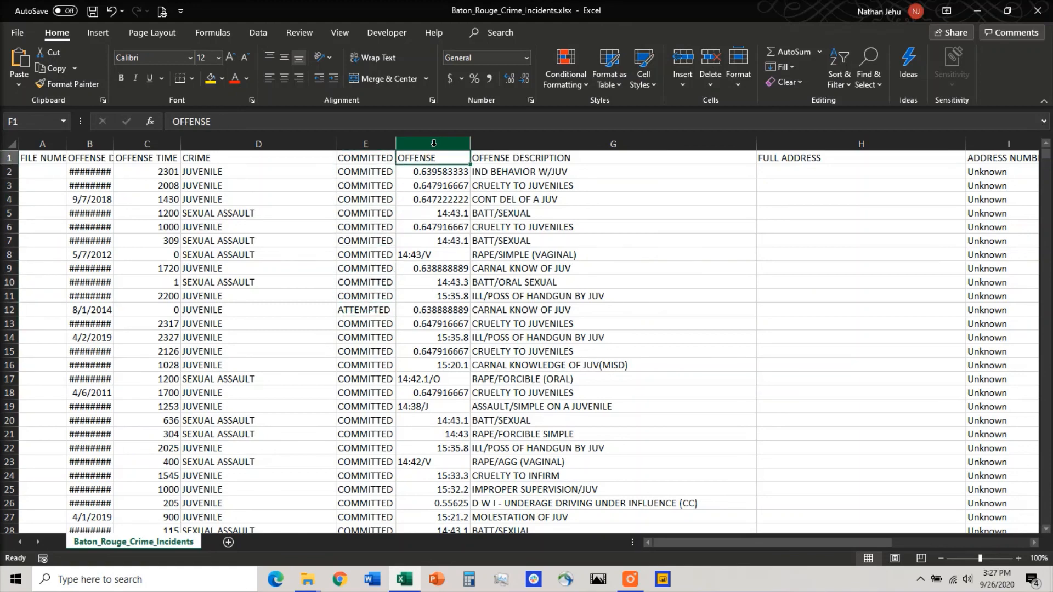
{"action": "key", "text": "Right"}
{"action": "key", "text": "Right"}
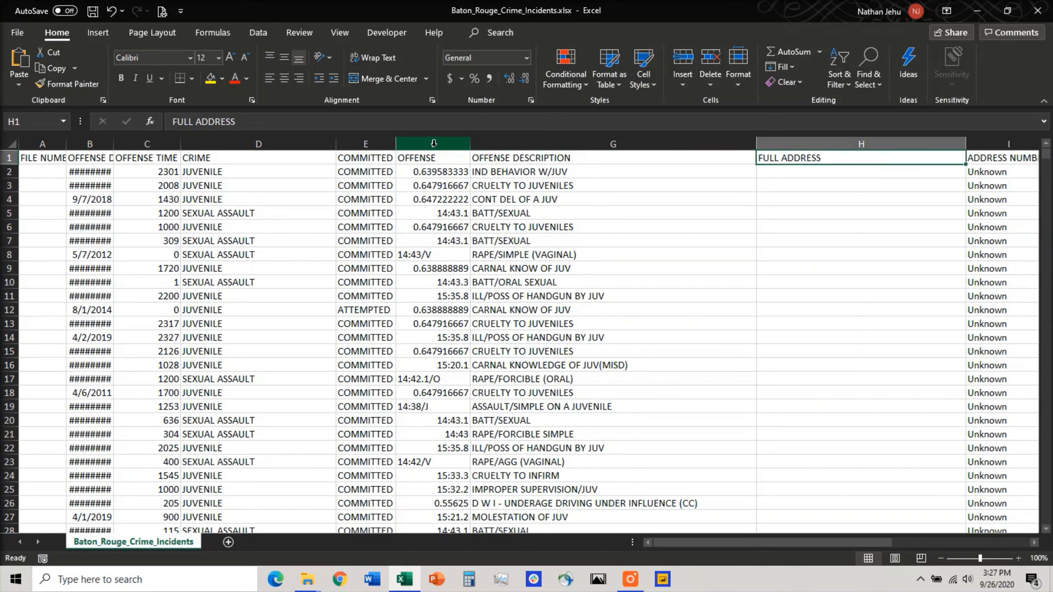